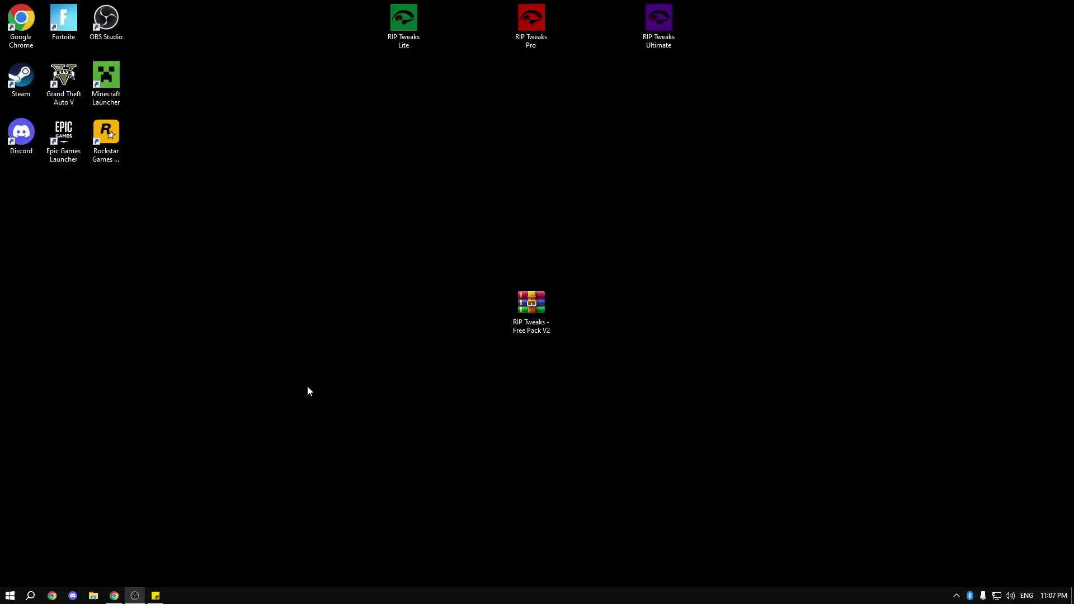
- Download the Free Pack.zip attachment from Discord's free-tweaks channel, accepting the download warning
{"action": "left_click", "coordinate": [72, 598]}
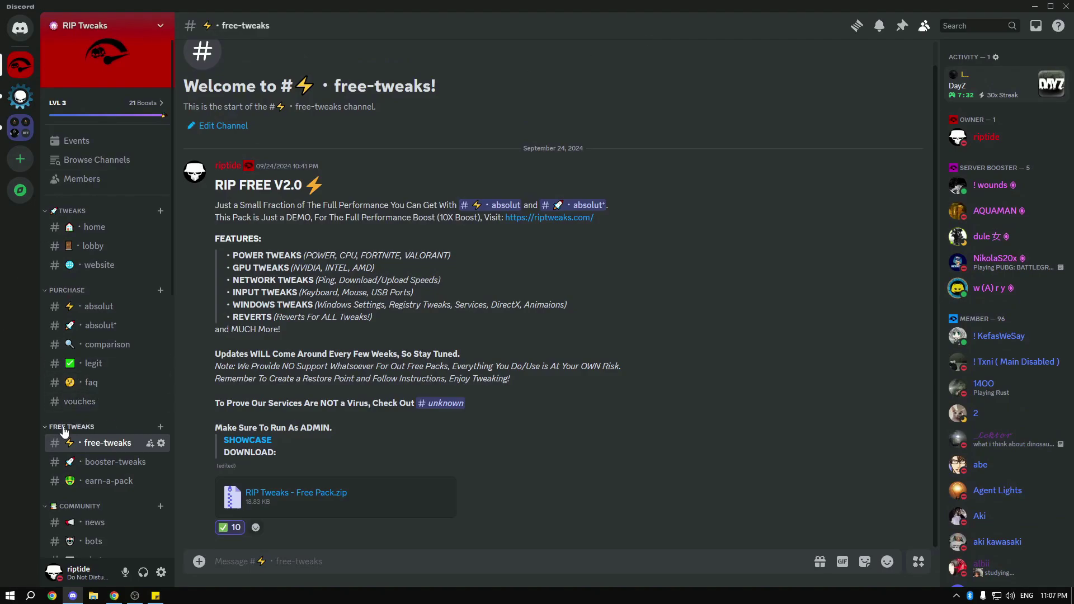
{"action": "mouse_move", "coordinate": [386, 353]}
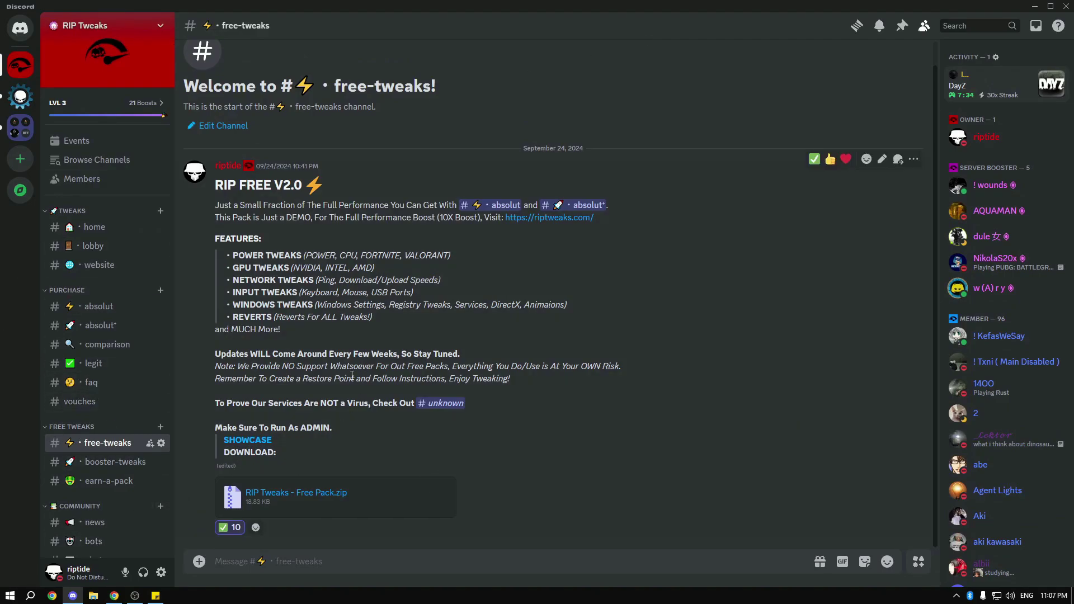
{"action": "mouse_move", "coordinate": [295, 493]}
{"action": "left_click", "coordinate": [332, 495]}
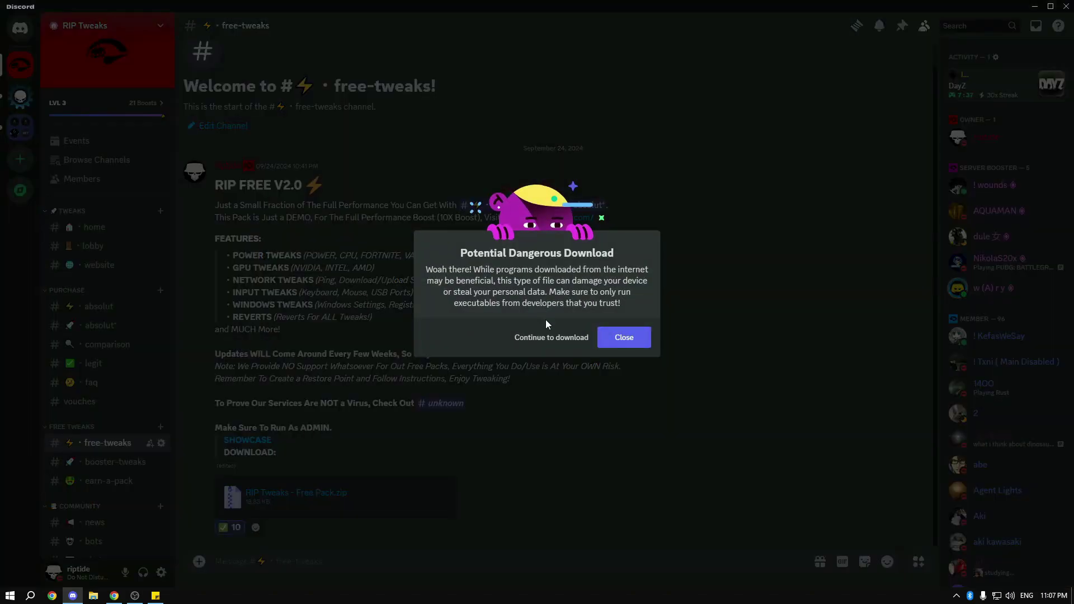
{"action": "left_click", "coordinate": [542, 403]}
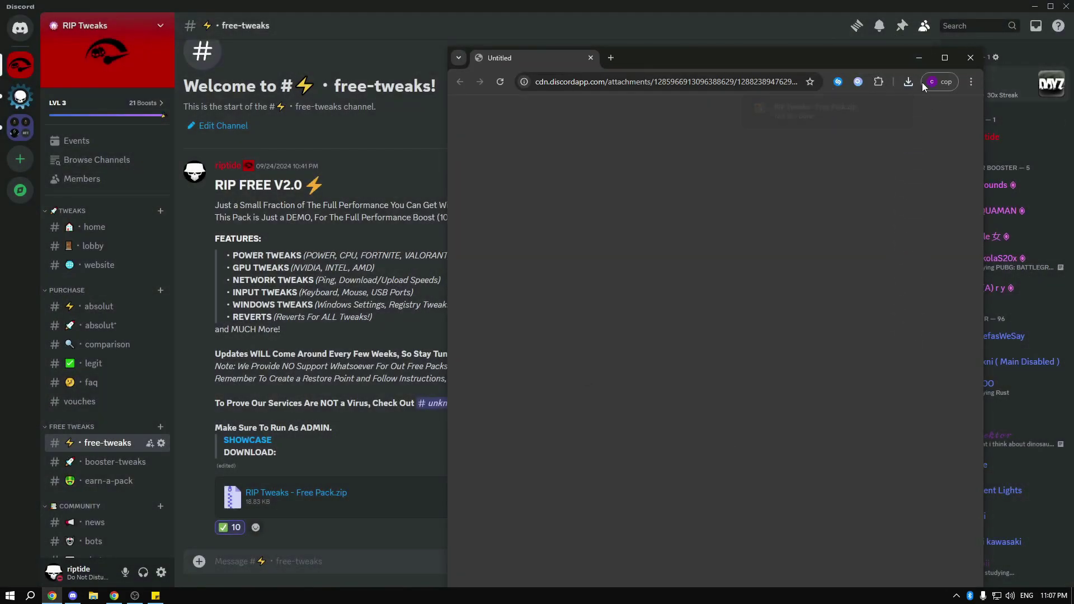
{"action": "left_click", "coordinate": [1028, 7]}
- Move the Free Pack zip to the desktop and extract its batch file from the archive
{"action": "mouse_move", "coordinate": [827, 115]}
{"action": "left_mouse_down"}
{"action": "mouse_move", "coordinate": [543, 116]}
{"action": "mouse_move", "coordinate": [533, 298]}
{"action": "left_mouse_up"}
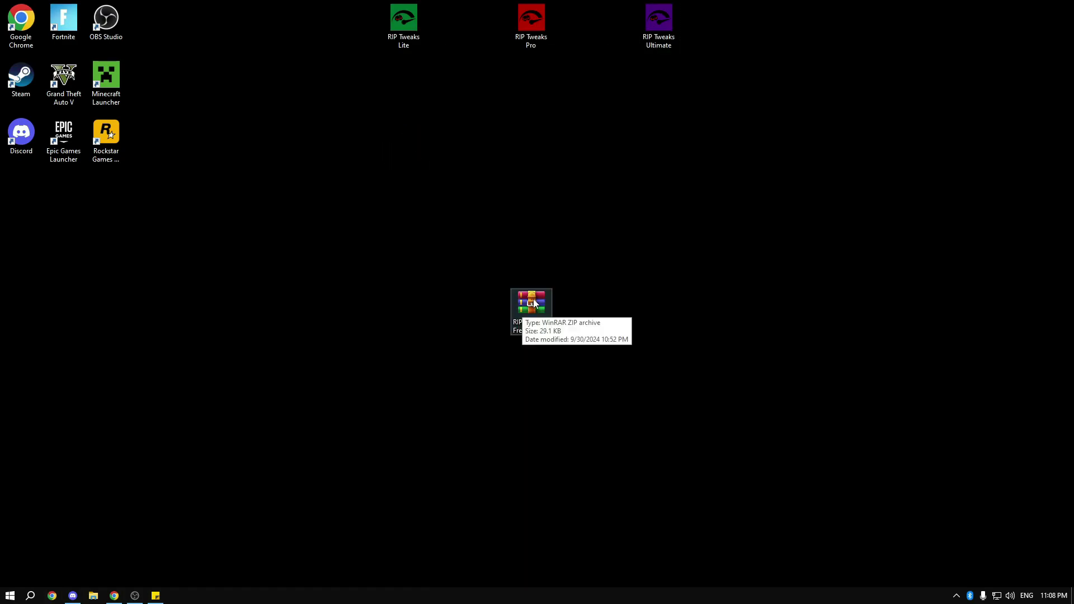
{"action": "right_click", "coordinate": [533, 298]}
{"action": "mouse_move", "coordinate": [587, 404]}
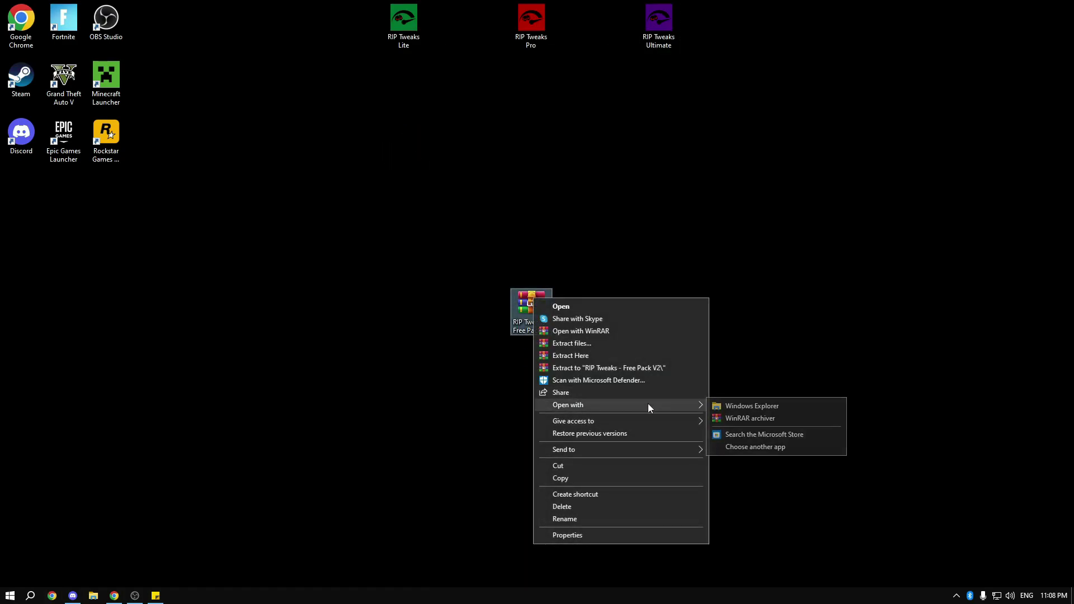
{"action": "left_click", "coordinate": [725, 405]}
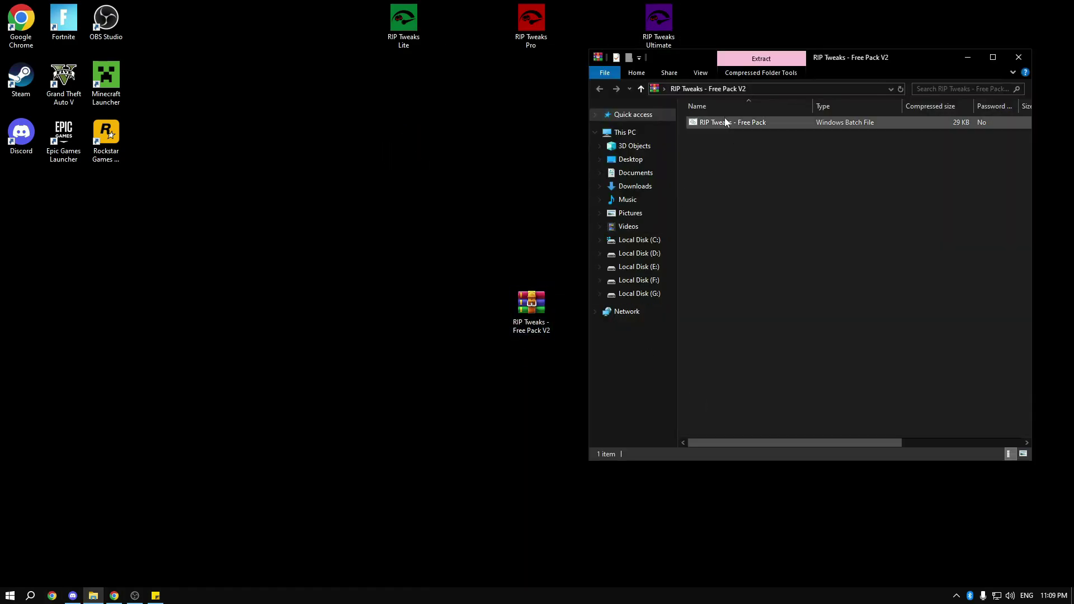
{"action": "left_click_drag", "start_coordinate": [723, 124], "coordinate": [422, 201]}
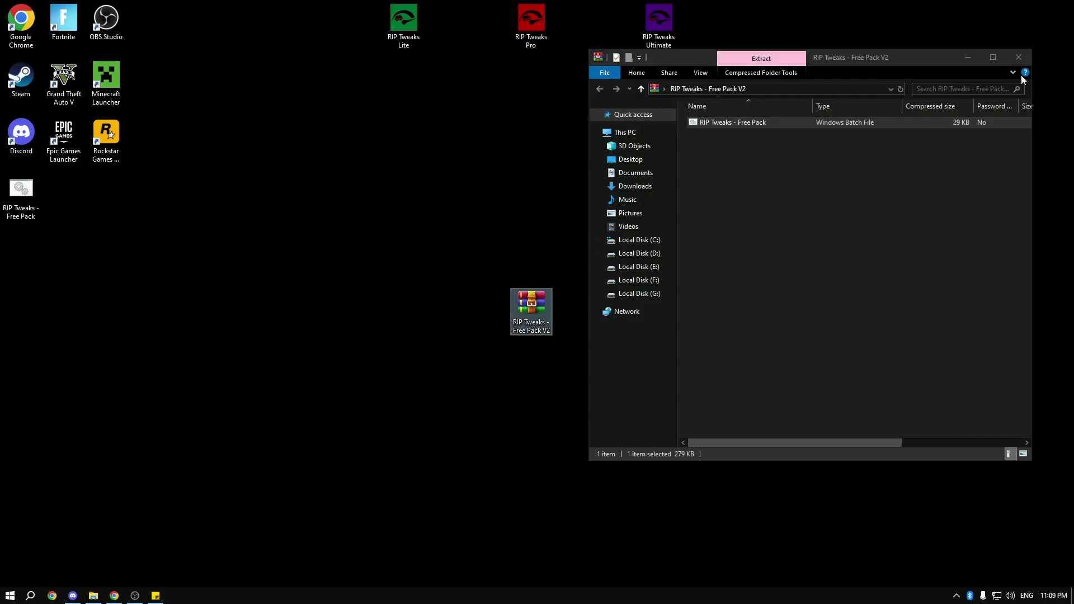
{"action": "left_click", "coordinate": [1018, 61]}
- Delete the Free Pack zip, leaving only the batch file on the desktop
{"action": "mouse_move", "coordinate": [21, 192]}
{"action": "left_mouse_down"}
{"action": "mouse_move", "coordinate": [576, 312]}
{"action": "mouse_move", "coordinate": [531, 304]}
{"action": "left_mouse_up"}
{"action": "left_click", "coordinate": [531, 304]}
{"action": "key", "text": "Delete"}
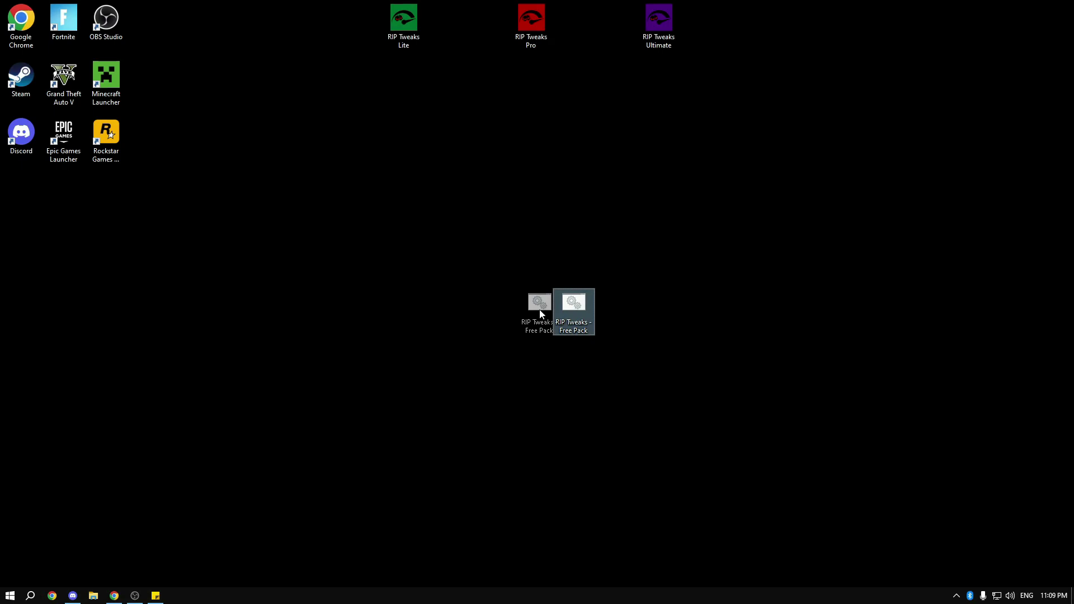
{"action": "left_click", "coordinate": [702, 261]}
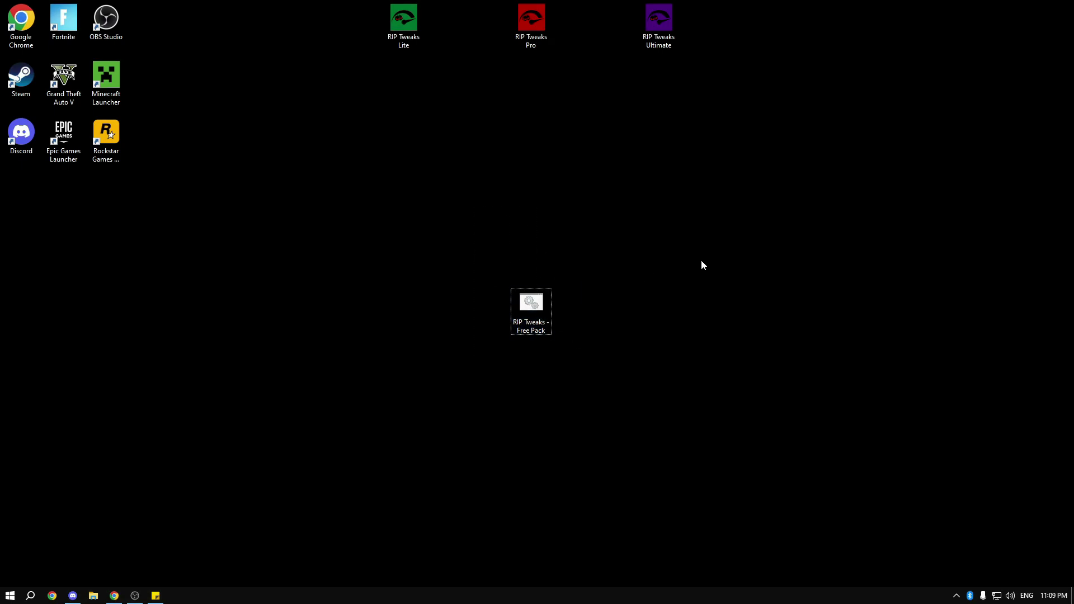
- Run the Free Pack batch file as administrator and enter 'restore' to create a restore point
{"action": "right_click", "coordinate": [542, 310]}
{"action": "left_click", "coordinate": [595, 355]}
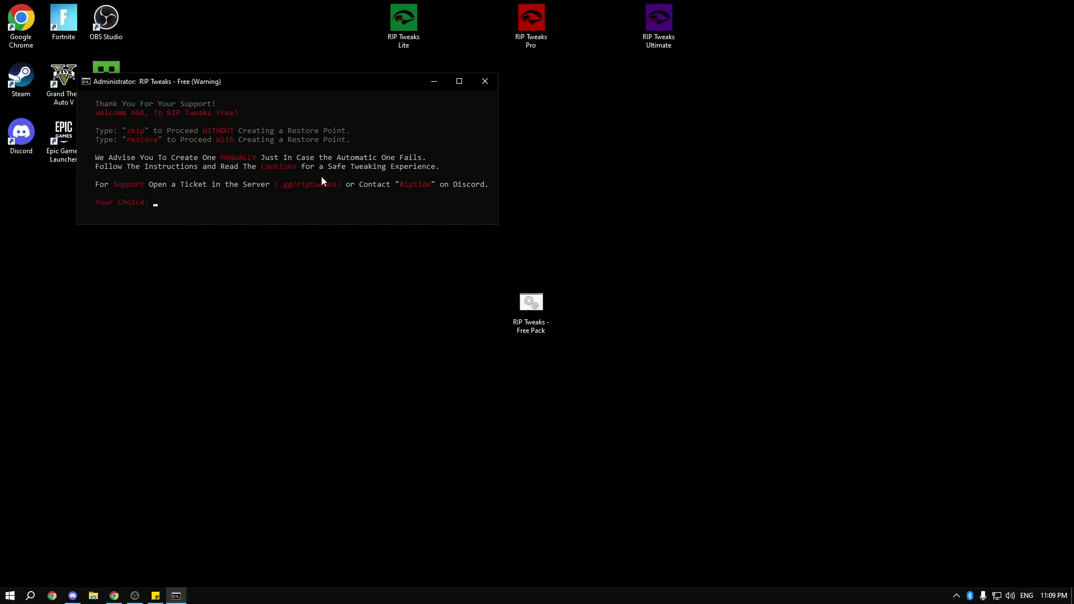
{"action": "left_click_drag", "start_coordinate": [265, 87], "coordinate": [485, 176]}
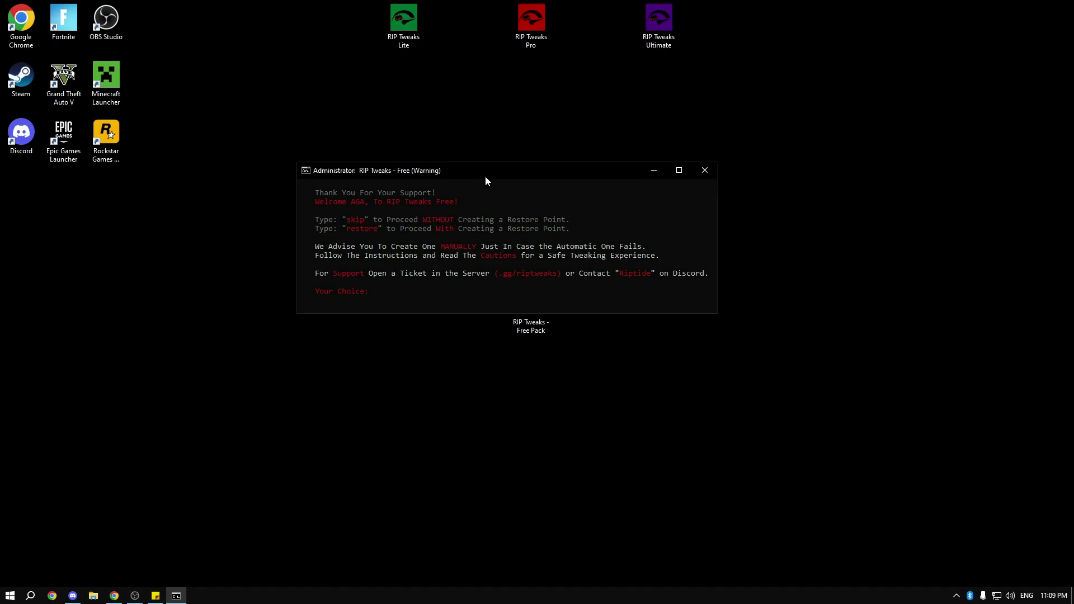
{"action": "type", "text": "rest"}
{"action": "type", "text": "ore"}
{"action": "key", "text": "Return"}
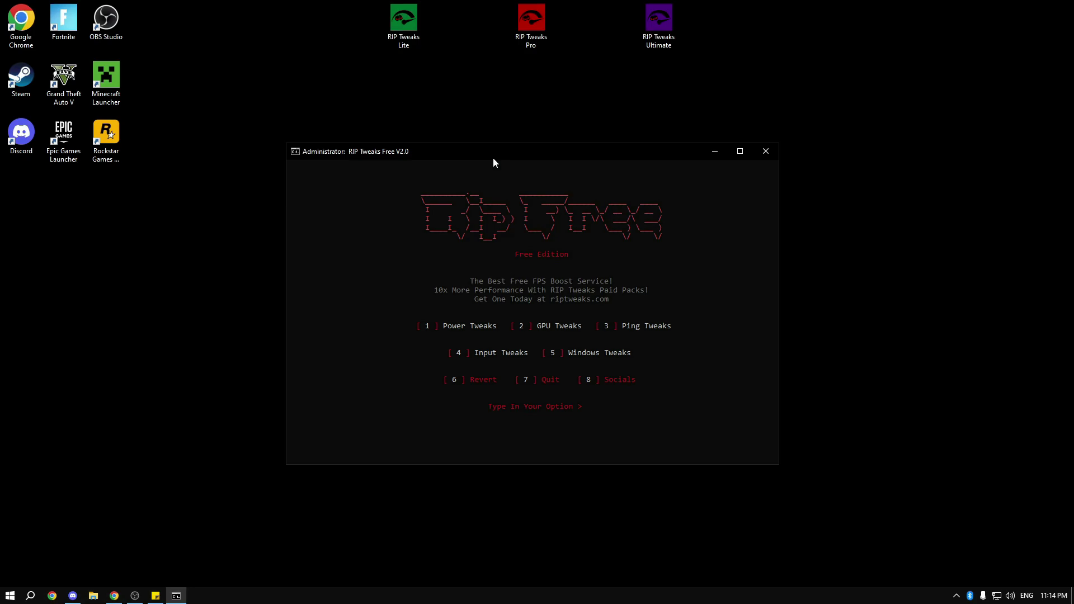
{"action": "type", "text": "1"}
- Run the power settings optimisation from Power Tweaks (1), then go back with option 6
{"action": "key", "text": "Return"}
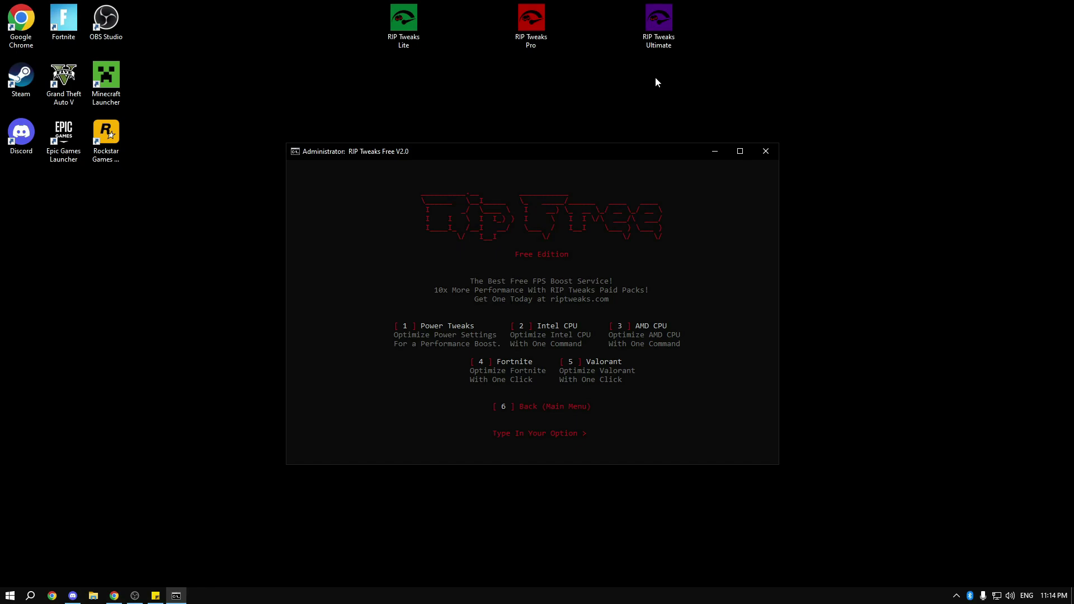
{"action": "type", "text": "1"}
{"action": "key", "text": "Return"}
{"action": "type", "text": "1"}
{"action": "key", "text": "Return"}
{"action": "type", "text": "6"}
{"action": "key", "text": "Return"}
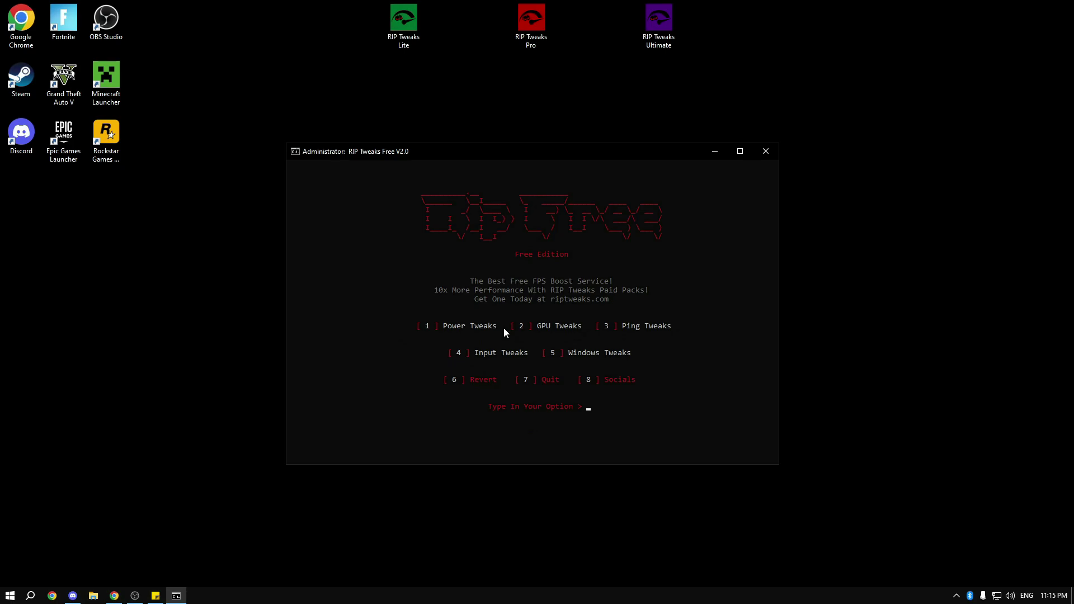
{"action": "type", "text": "2"}
- Apply the NVIDIA GPU tweaks, option 3 in the GPU Tweaks menu
{"action": "key", "text": "Return"}
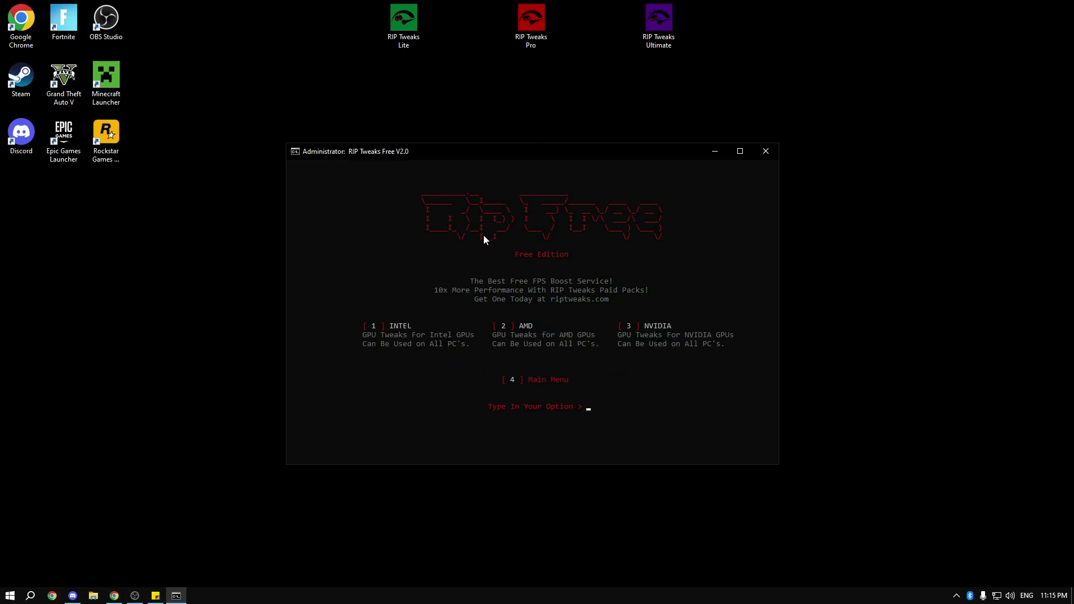
{"action": "type", "text": "3"}
{"action": "key", "text": "Return"}
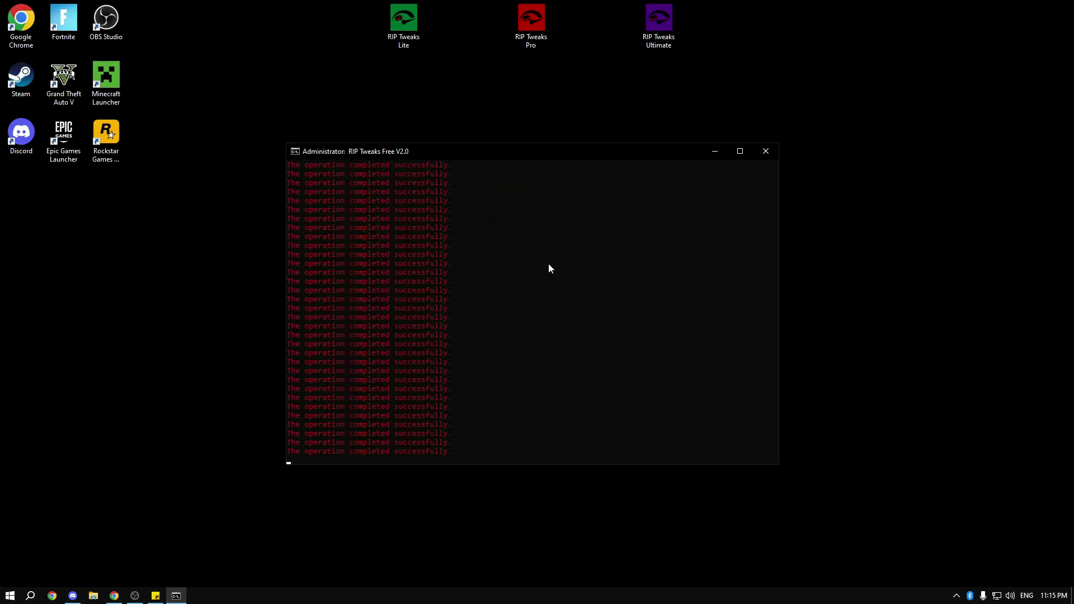
{"action": "mouse_move", "coordinate": [516, 154]}
{"action": "left_mouse_down"}
{"action": "mouse_move", "coordinate": [472, 126]}
{"action": "mouse_move", "coordinate": [501, 139]}
{"action": "mouse_move", "coordinate": [573, 124]}
{"action": "left_mouse_up"}
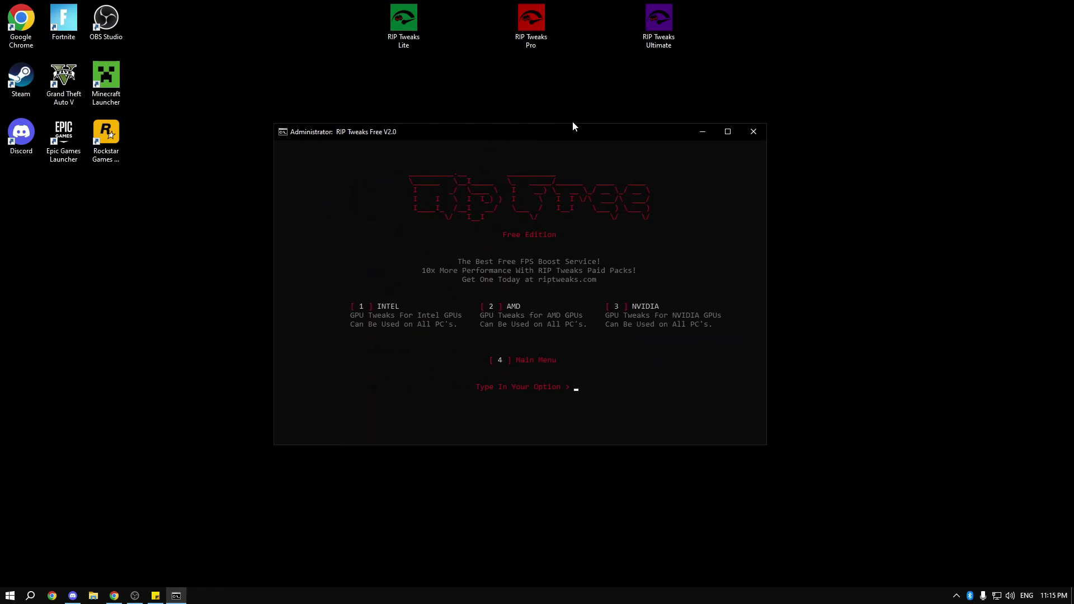
{"action": "type", "text": "4"}
- From Ping Tweaks (3), run Reduce Ping (1) and Boost Internet (2)
{"action": "key", "text": "Return"}
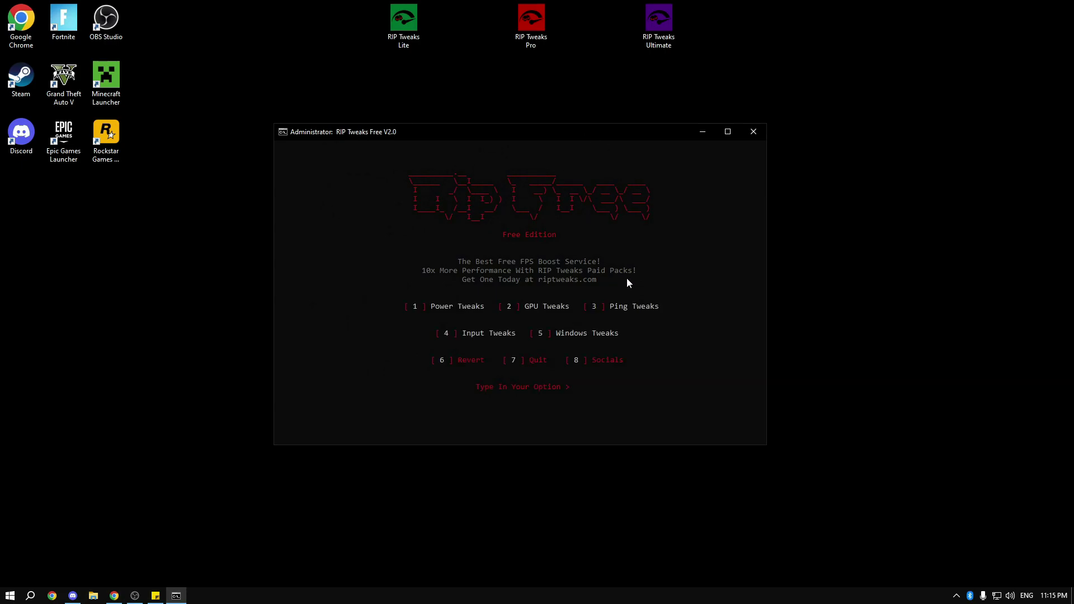
{"action": "type", "text": "3"}
{"action": "key", "text": "Return"}
{"action": "type", "text": "1"}
{"action": "key", "text": "Return"}
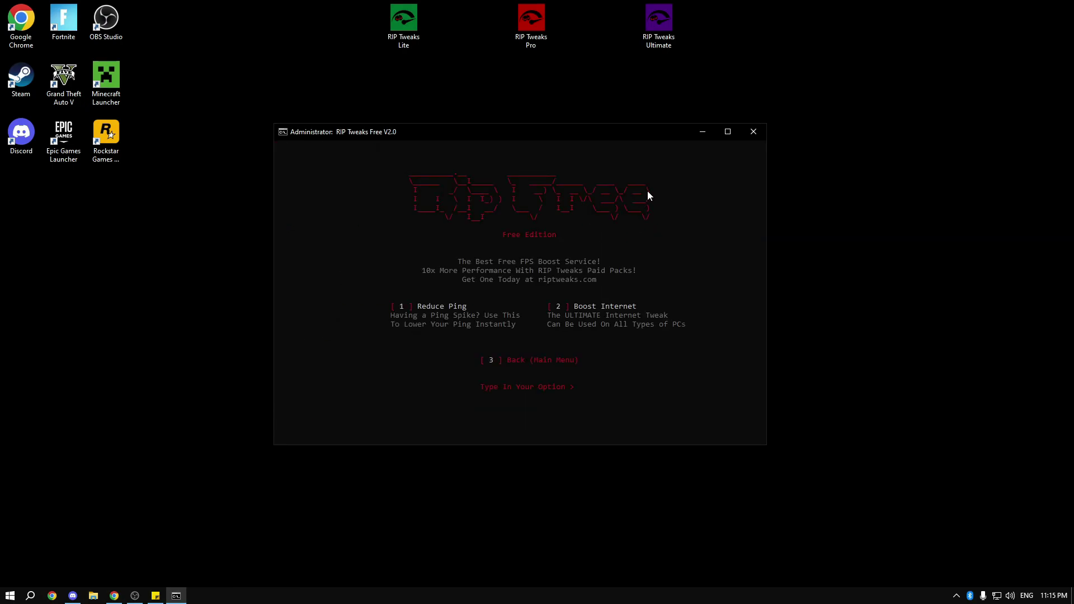
{"action": "type", "text": "2"}
{"action": "key", "text": "Return"}
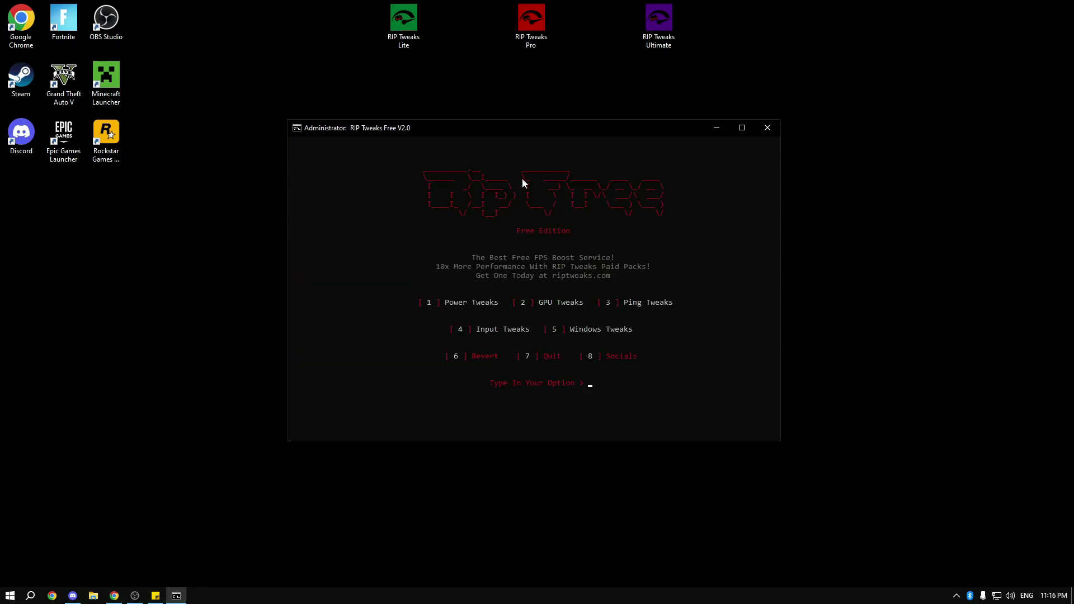
{"action": "type", "text": "4"}
{"action": "key", "text": "Return"}
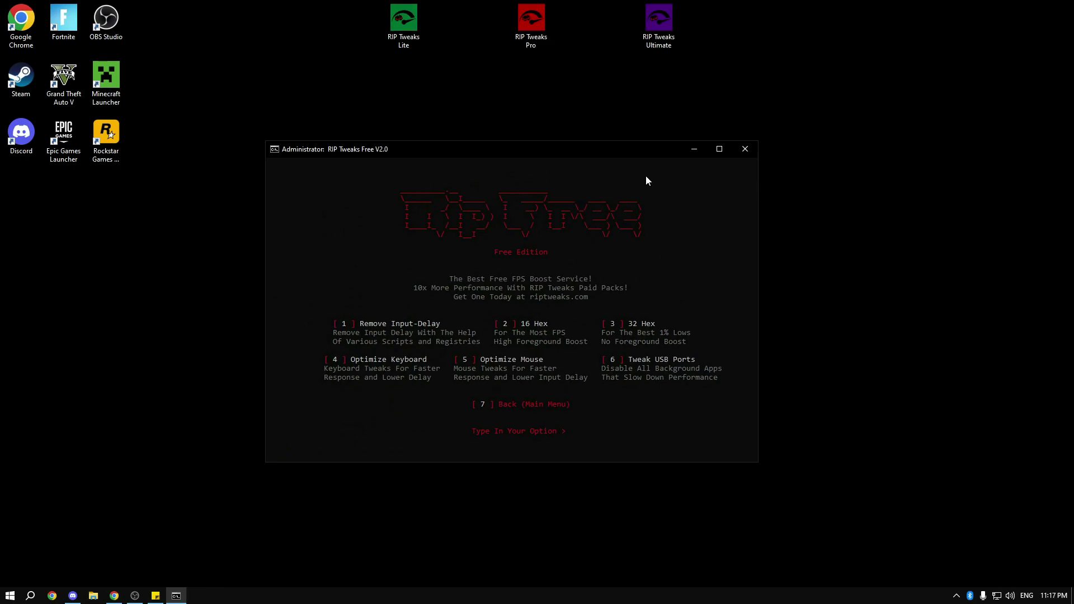
{"action": "type", "text": "7"}
{"action": "key", "text": "Return"}
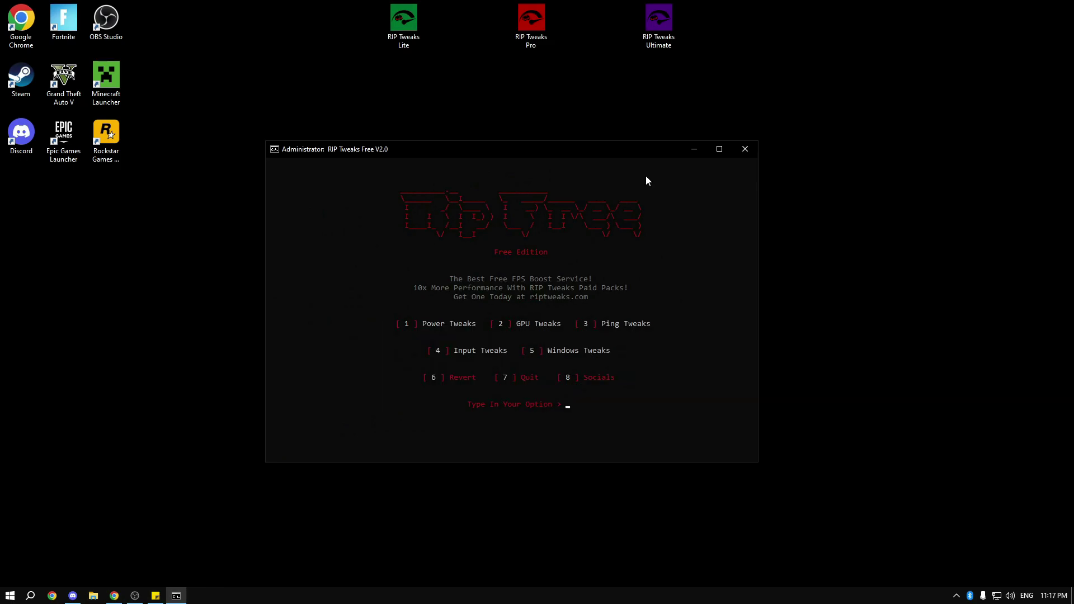
{"action": "type", "text": "5"}
- Run the 1000+ Windows Tweaks (5, then 3) and return with Main Menu (4)
{"action": "key", "text": "Return"}
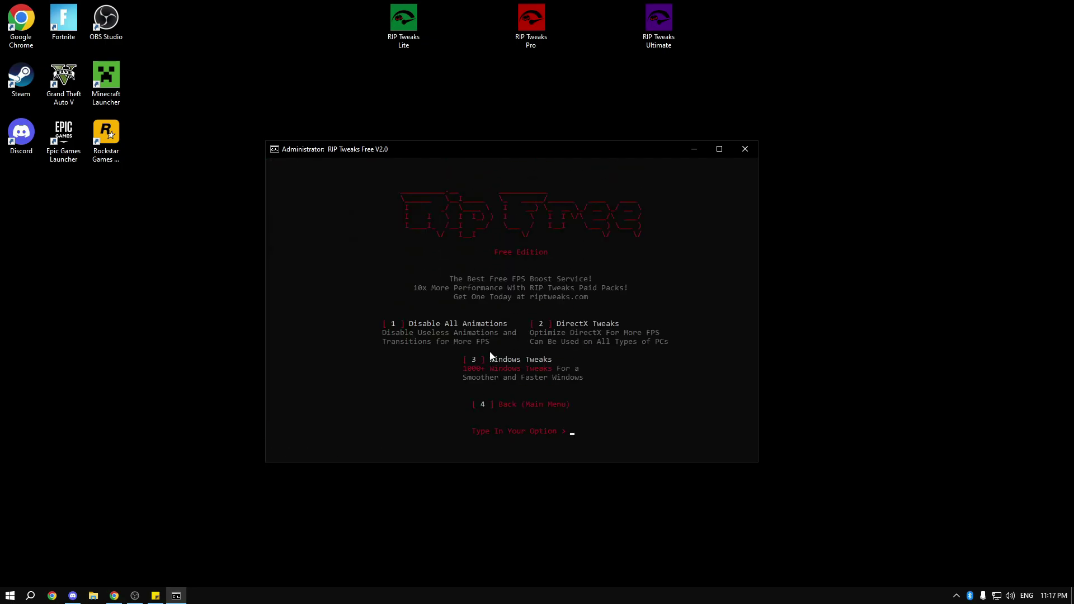
{"action": "type", "text": "3"}
{"action": "key", "text": "Return"}
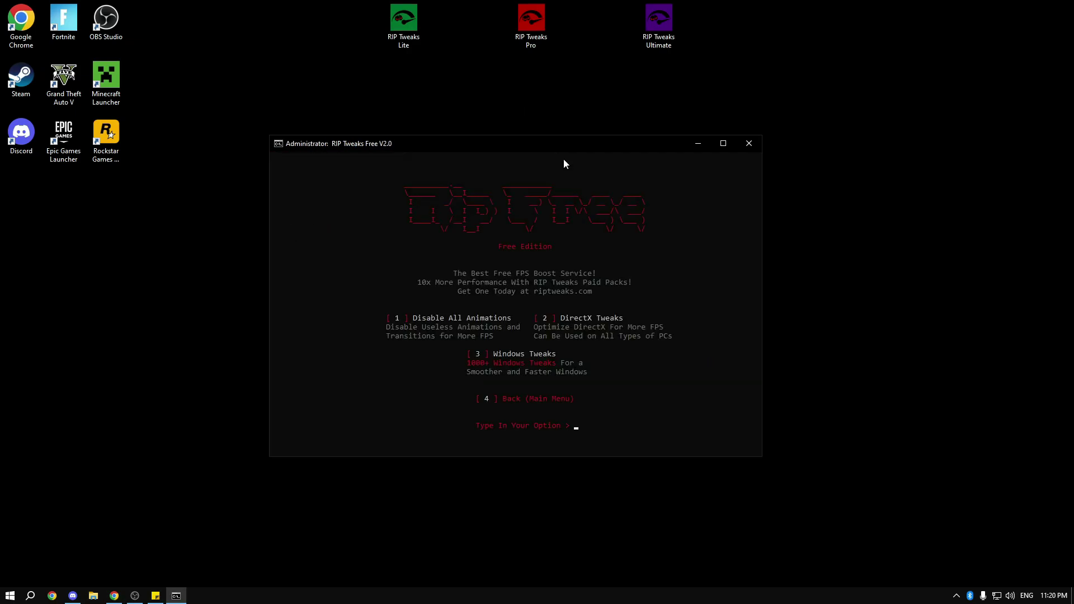
{"action": "type", "text": "4"}
{"action": "key", "text": "Return"}
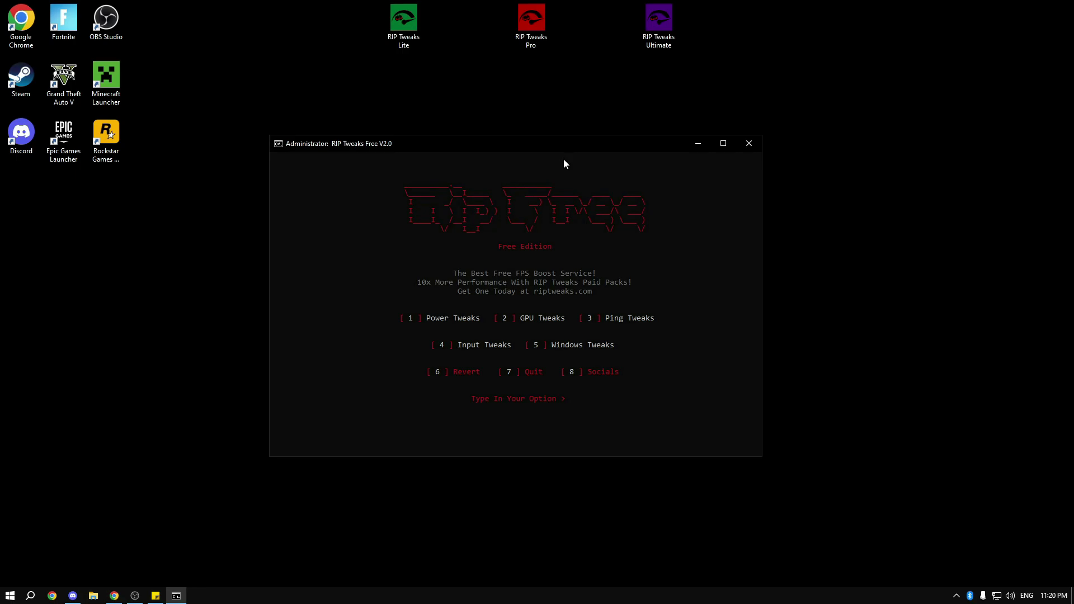
{"action": "type", "text": "6"}
- In Revert (6), undo power (1), input-lag (4), Windows (5), input-lag again (4) and internet (3)
{"action": "key", "text": "Return"}
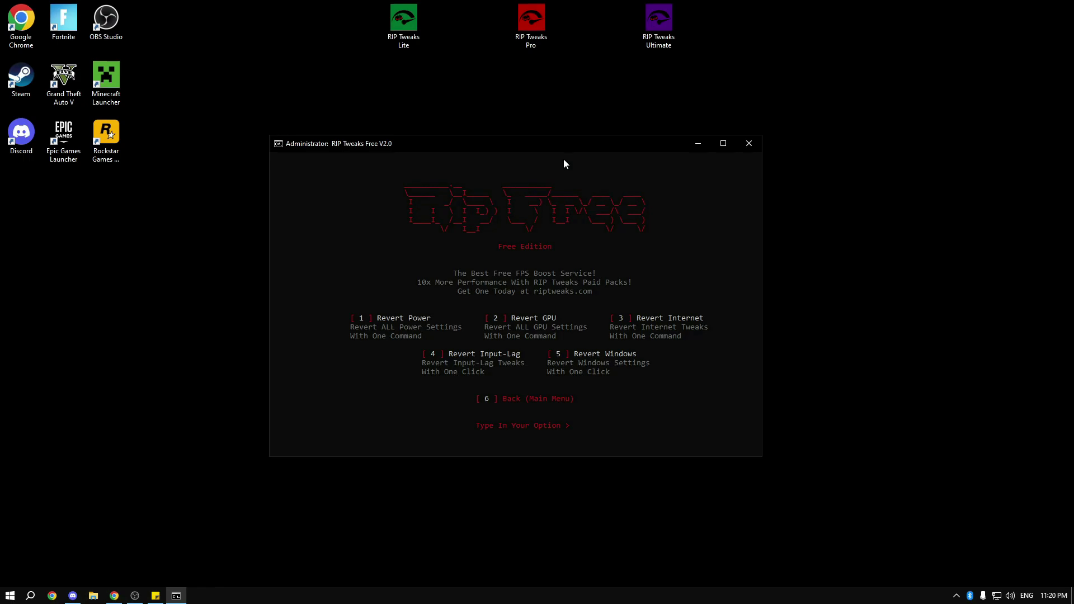
{"action": "type", "text": "1"}
{"action": "key", "text": "Return"}
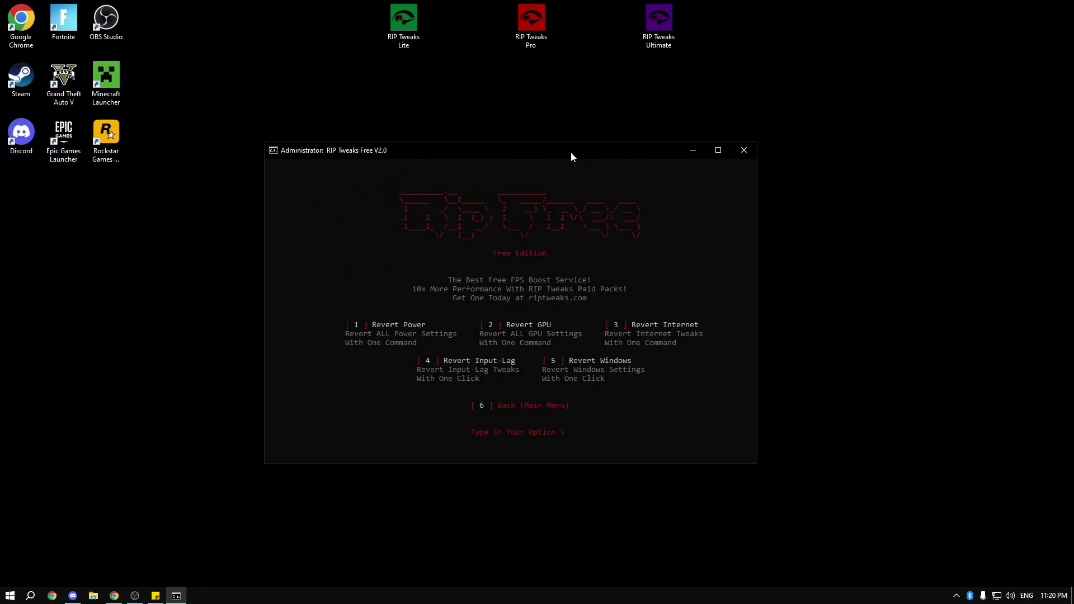
{"action": "type", "text": "4"}
{"action": "key", "text": "Return"}
{"action": "type", "text": "5"}
{"action": "key", "text": "Return"}
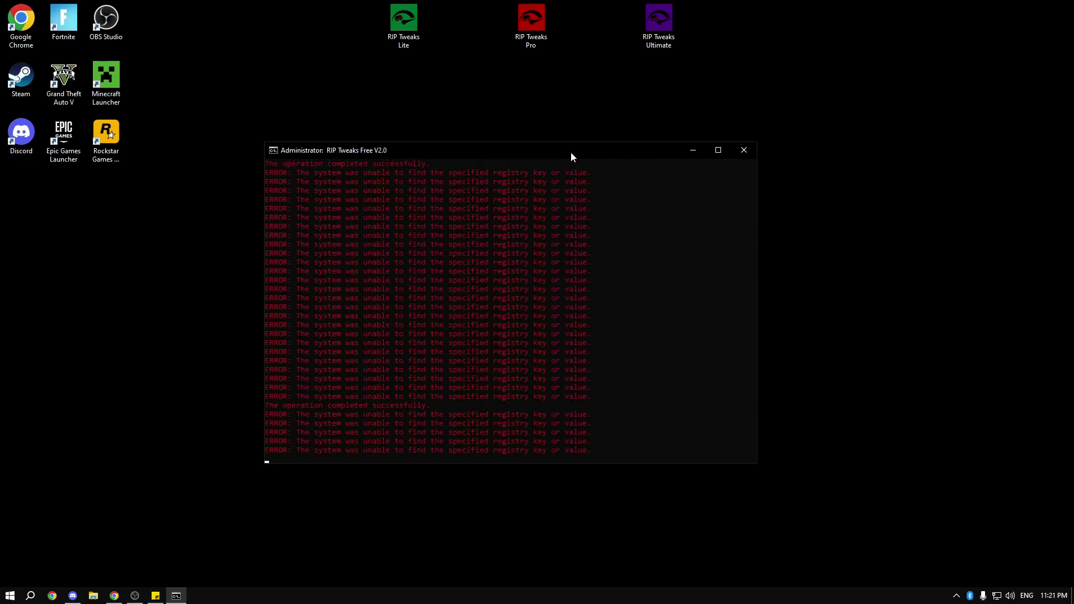
{"action": "left_click_drag", "start_coordinate": [571, 154], "coordinate": [584, 170]}
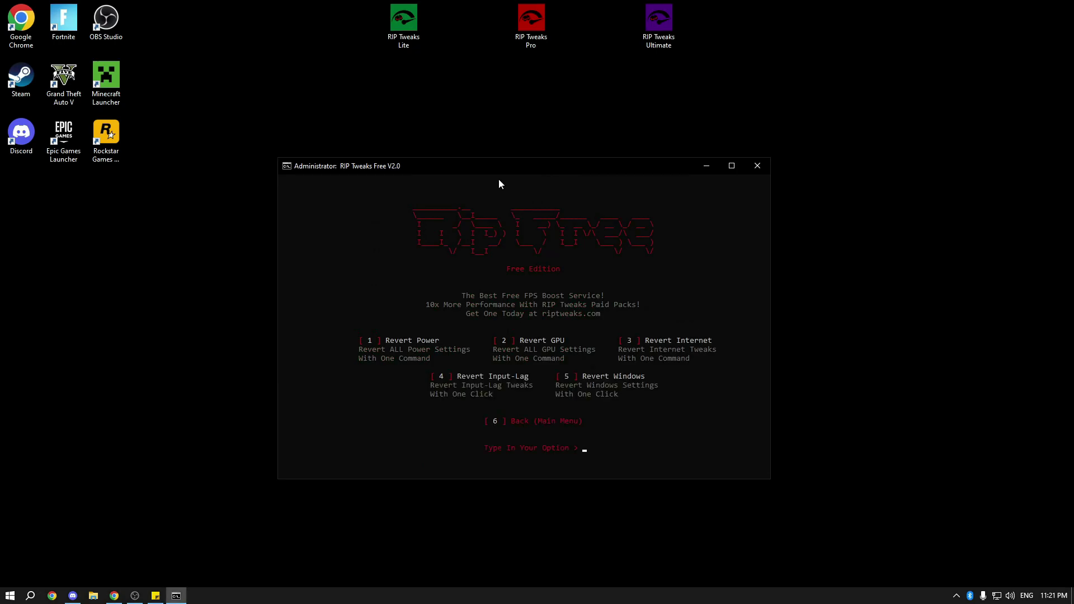
{"action": "type", "text": "4"}
{"action": "key", "text": "Return"}
{"action": "type", "text": "3"}
{"action": "key", "text": "Return"}
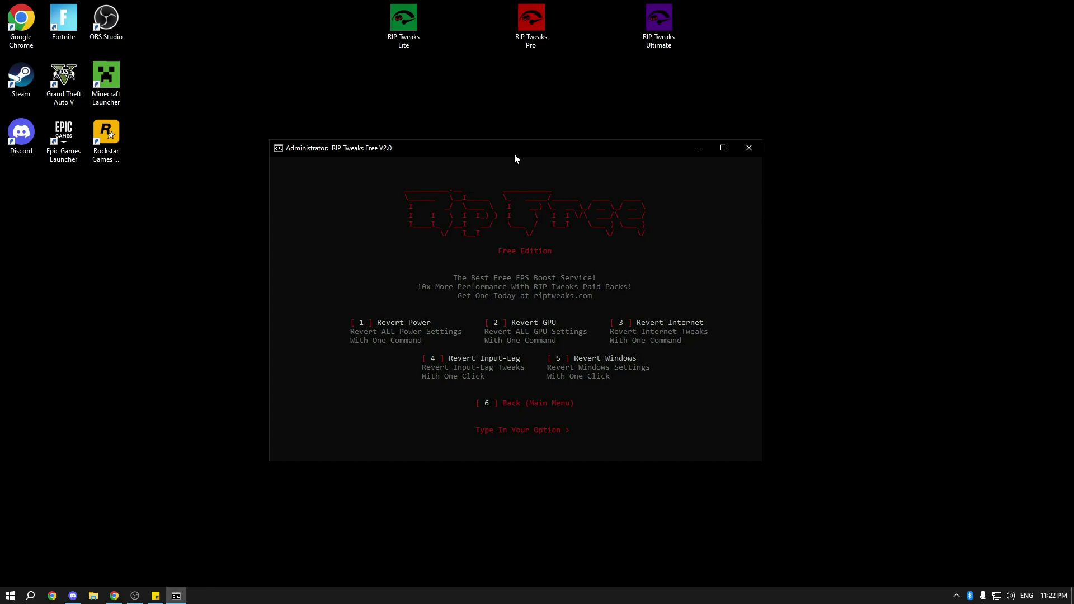
{"action": "type", "text": "6"}
- Choose Back (Main Menu), option 6, in the Revert submenu
{"action": "key", "text": "Return"}
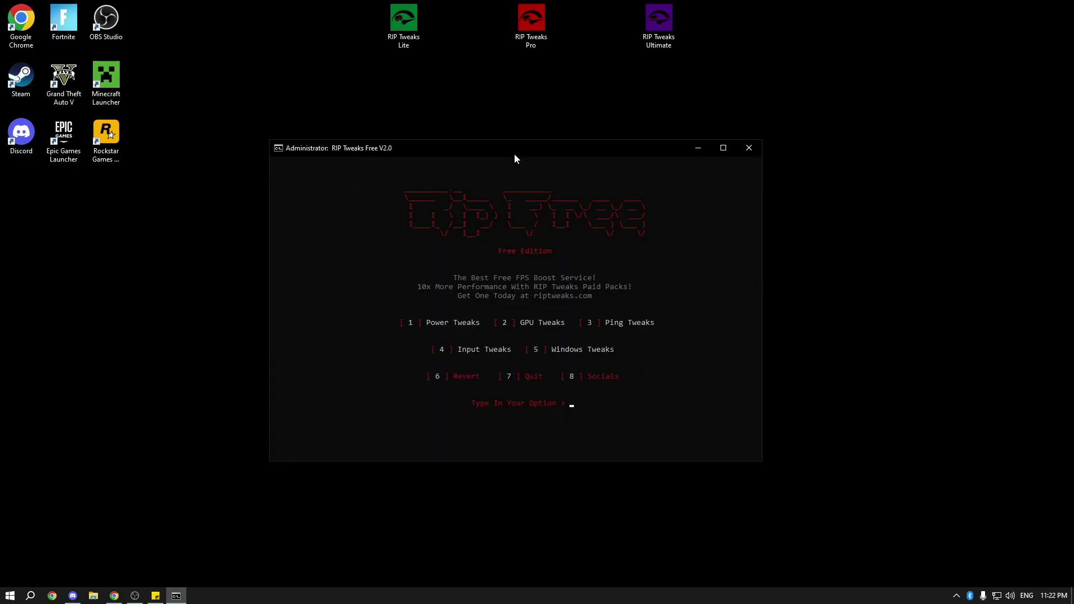